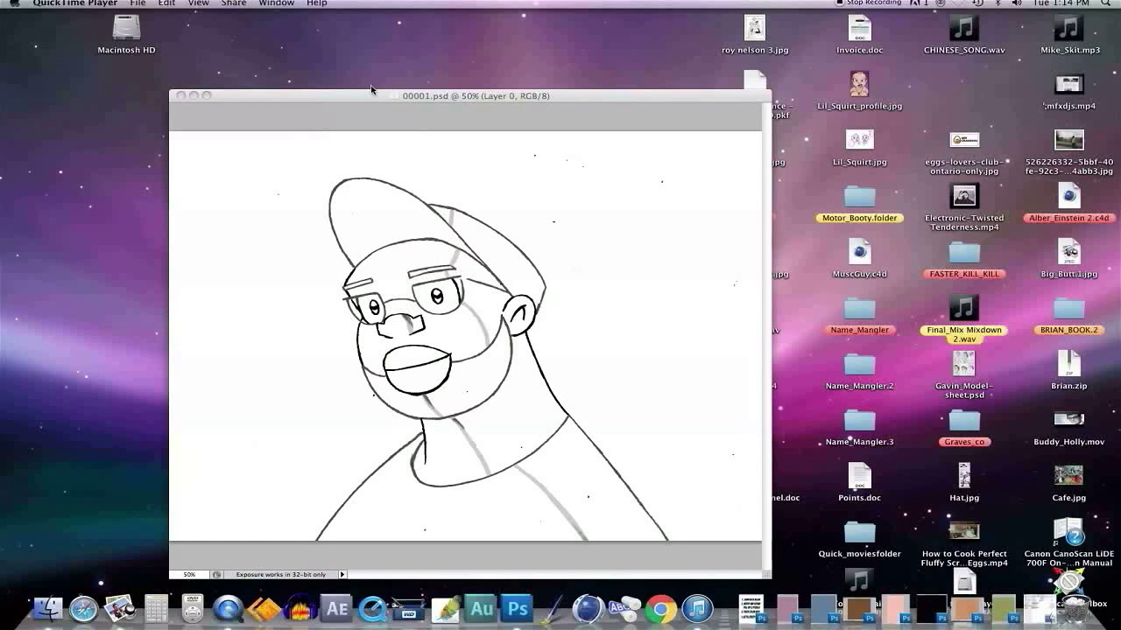
Step: Bring Photoshop forward with the 00001.psd line drawing showing at 50%
{"action": "left_click", "coordinate": [371, 91]}
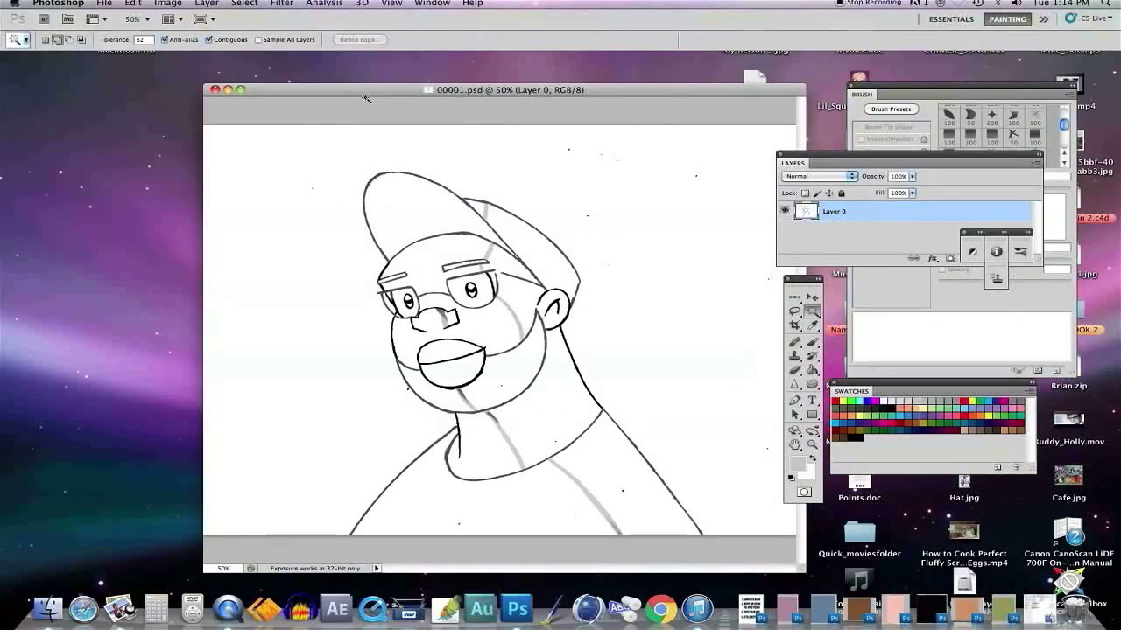
Step: Sample the pink shadow colour from the SHADOW.B.S.psd swatch with the Eyedropper
{"action": "left_click", "coordinate": [782, 600]}
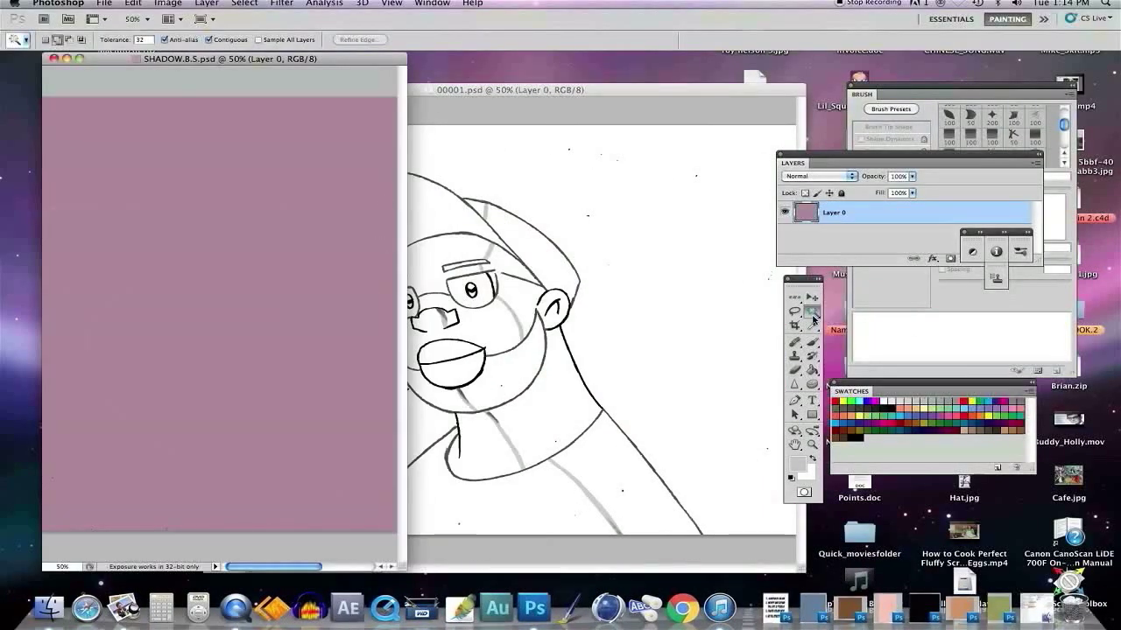
{"action": "left_click", "coordinate": [812, 325]}
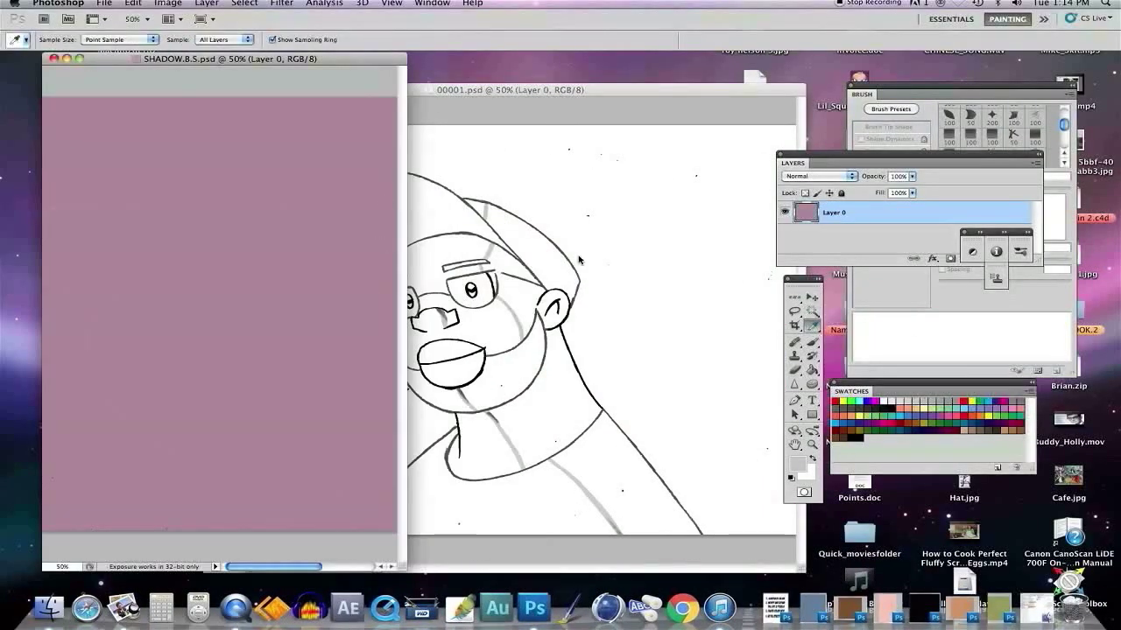
{"action": "left_click", "coordinate": [320, 191]}
Step: Paint-bucket mauve shadows onto the cap, face, upper lip, beard and neck, then close the swatch
{"action": "left_click", "coordinate": [813, 369]}
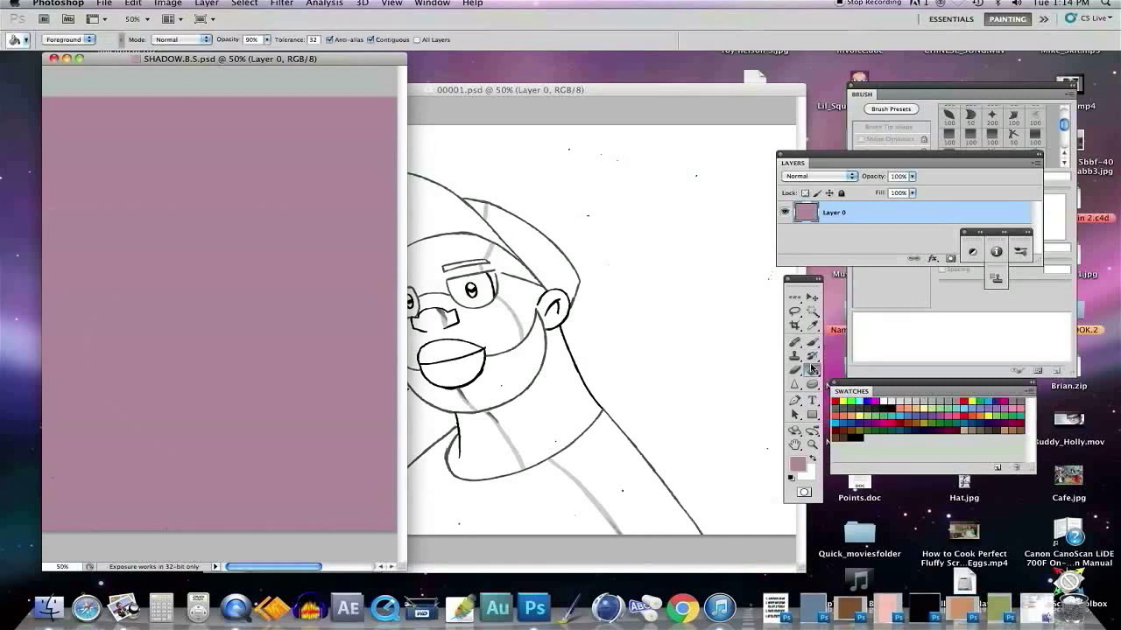
{"action": "left_click", "coordinate": [592, 90]}
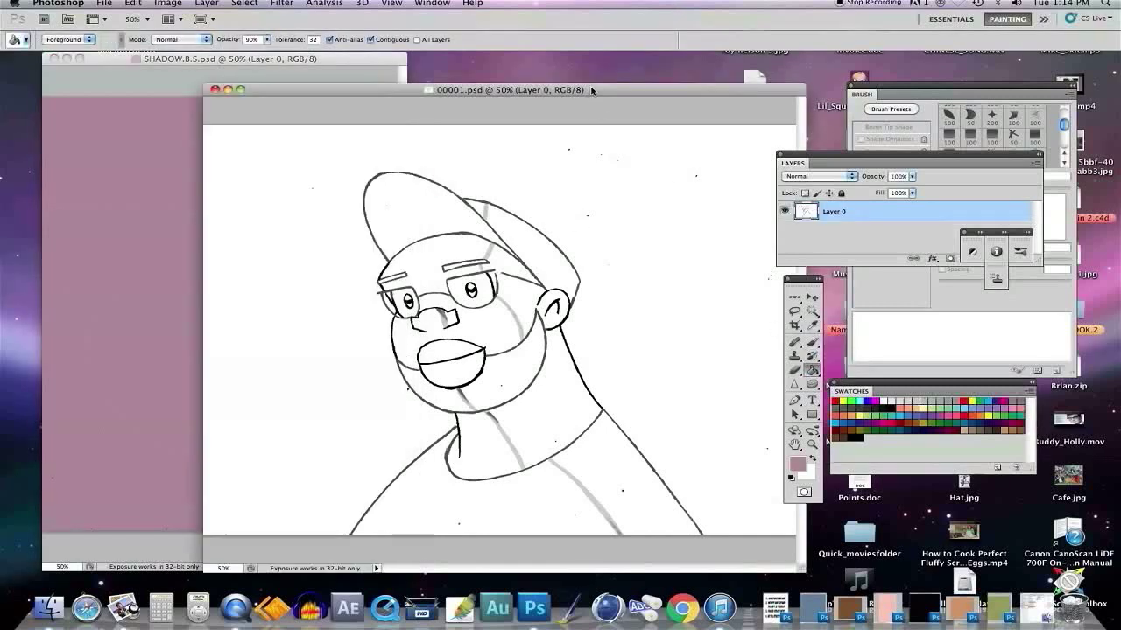
{"action": "left_click", "coordinate": [539, 247]}
{"action": "left_click", "coordinate": [504, 262]}
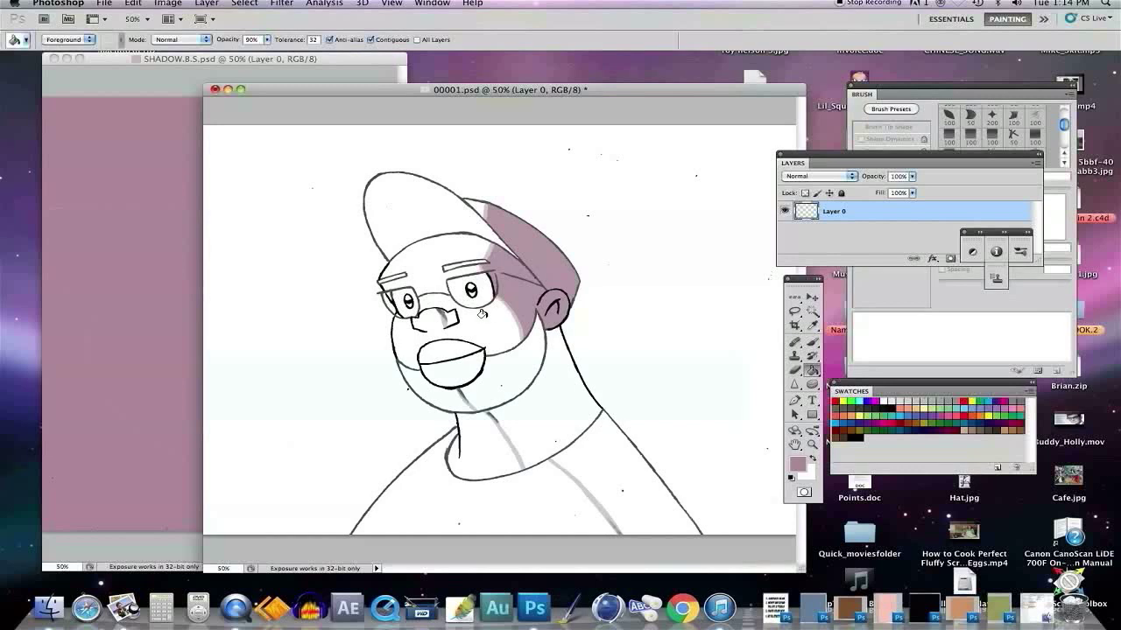
{"action": "left_click", "coordinate": [447, 346]}
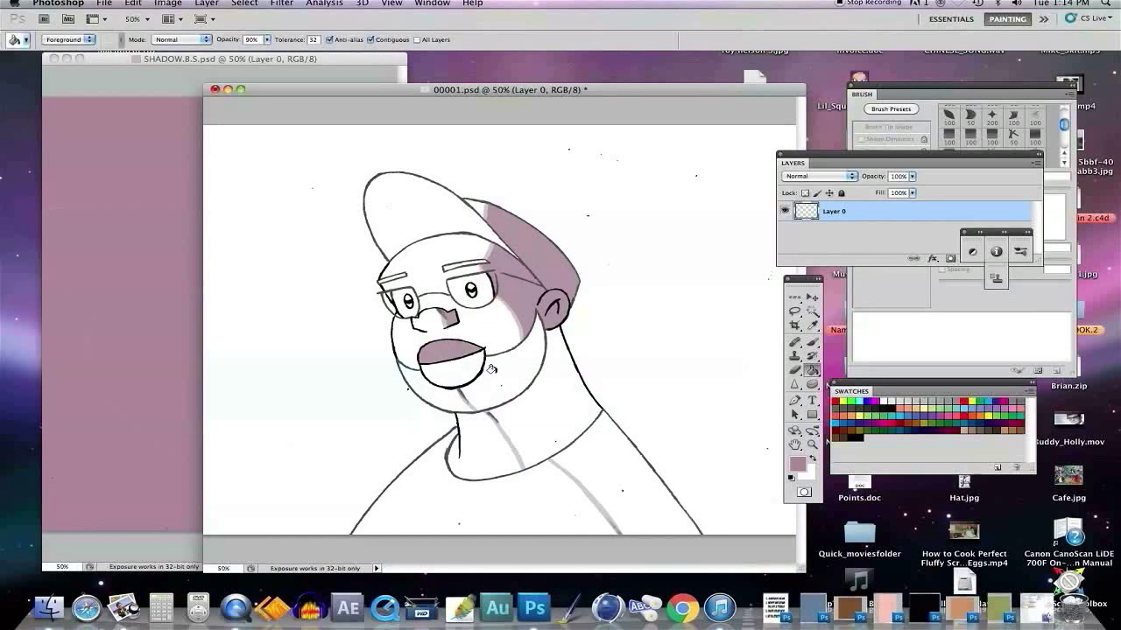
{"action": "left_click", "coordinate": [544, 395]}
{"action": "left_click", "coordinate": [615, 471]}
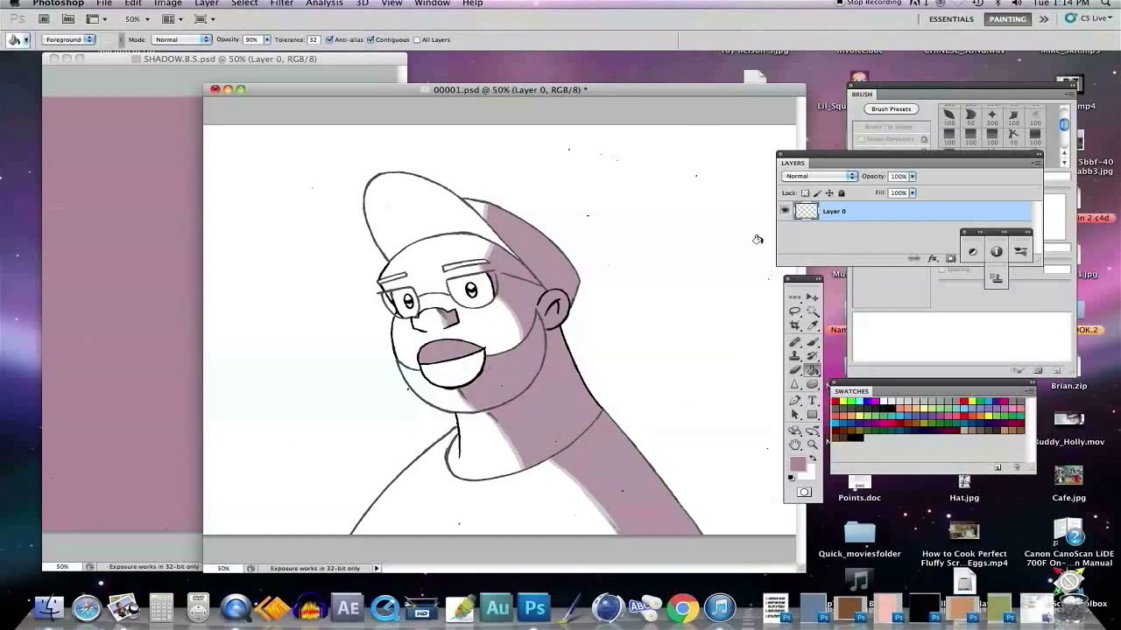
{"action": "left_click_drag", "start_coordinate": [337, 88], "coordinate": [399, 102]}
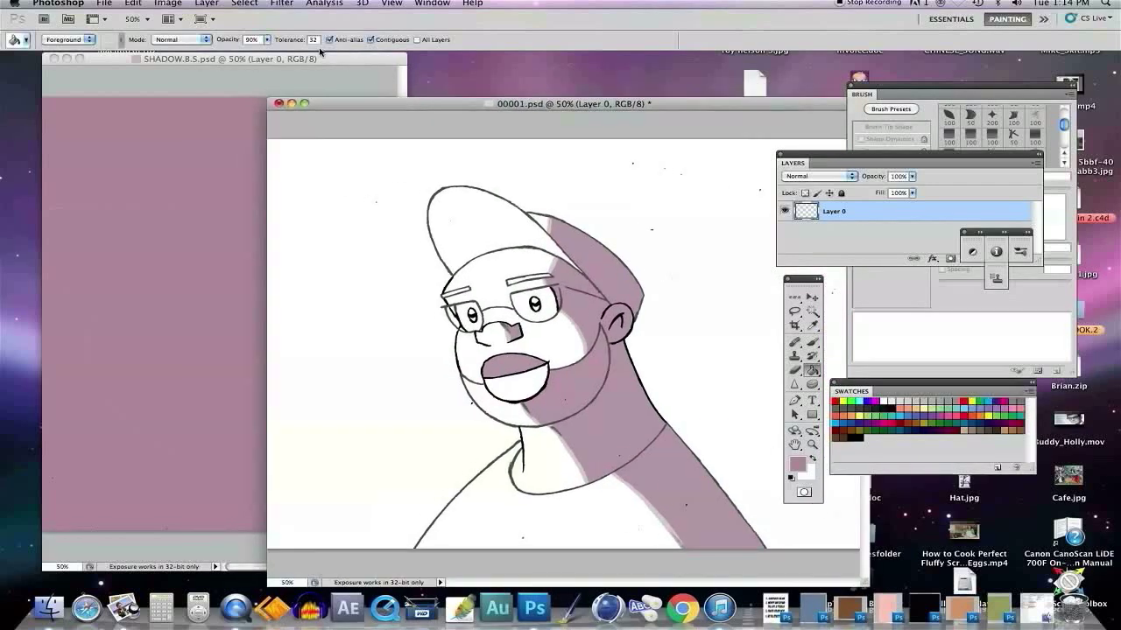
{"action": "left_click", "coordinate": [54, 58]}
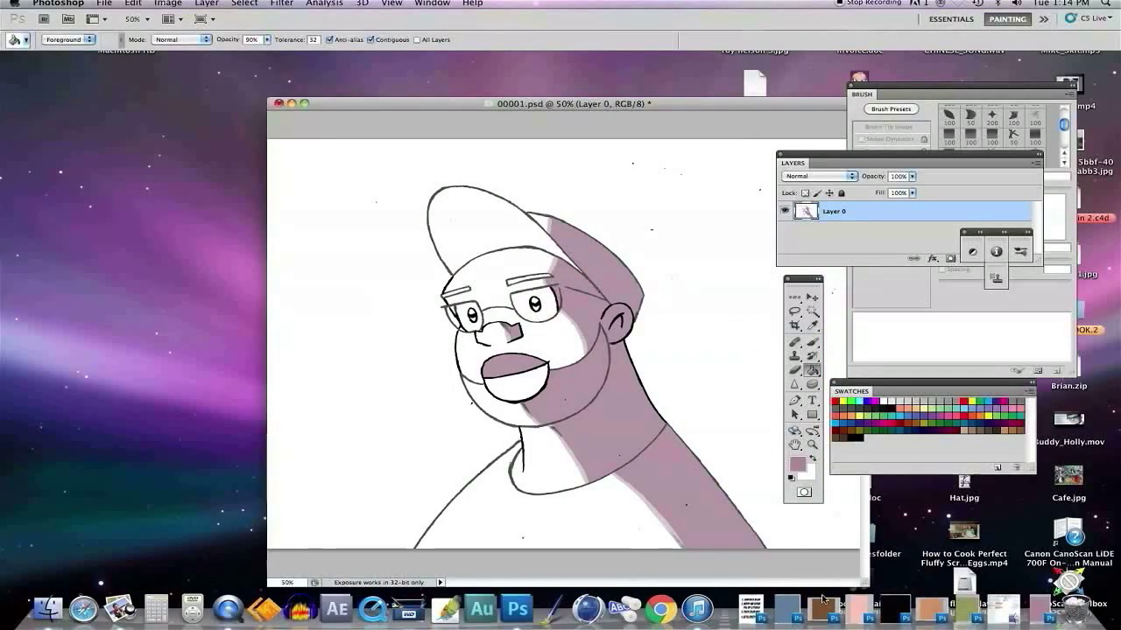
Step: Select all of Clone of Skin.psd and bring 00001.psd back in front
{"action": "left_click", "coordinate": [930, 606]}
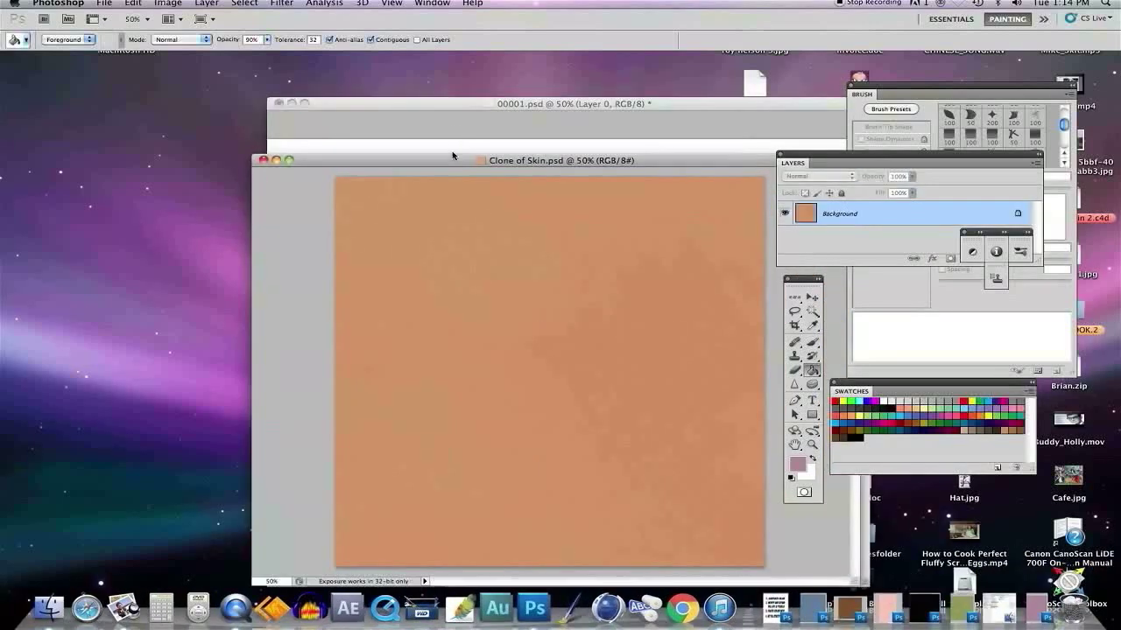
{"action": "left_click_drag", "start_coordinate": [453, 155], "coordinate": [273, 137]}
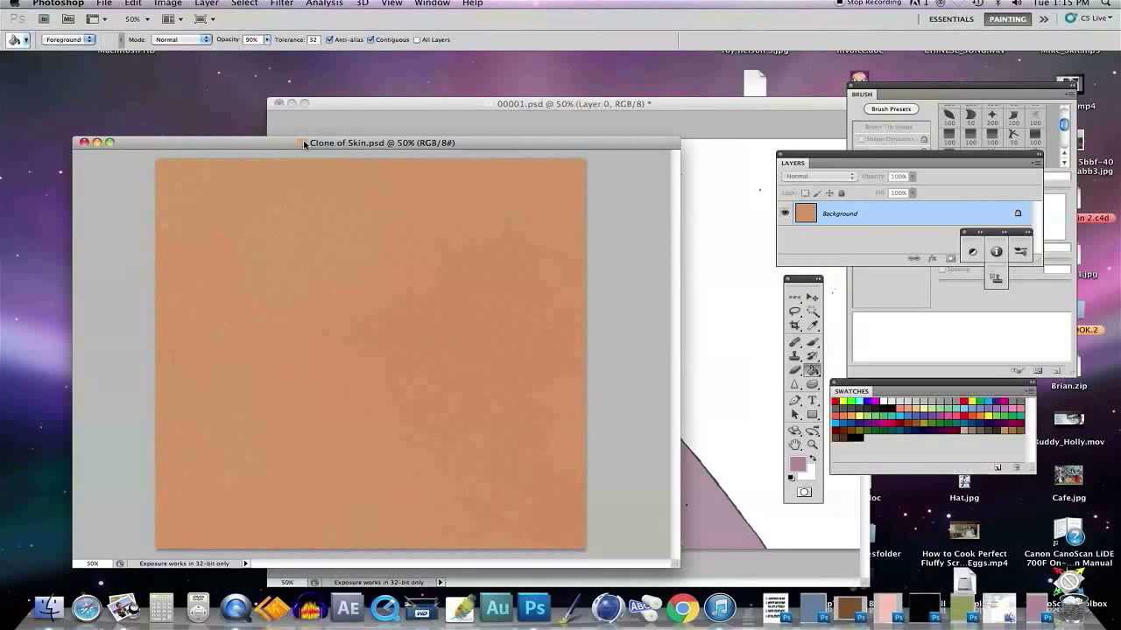
{"action": "key", "text": "ctrl+a"}
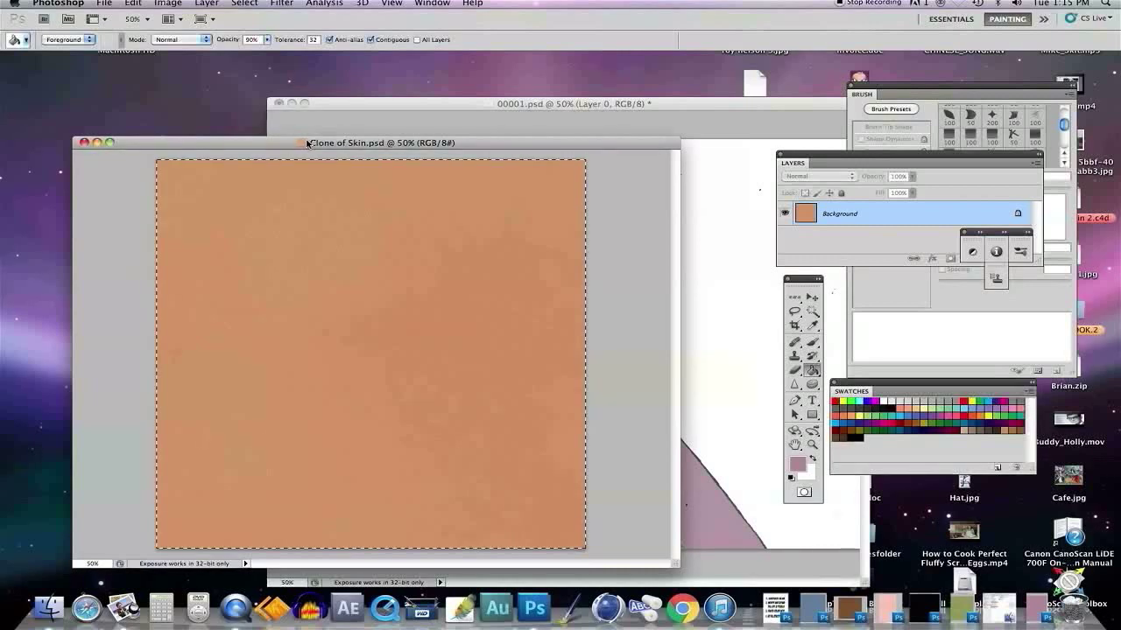
{"action": "left_click_drag", "start_coordinate": [437, 106], "coordinate": [359, 92]}
{"action": "left_click", "coordinate": [814, 313]}
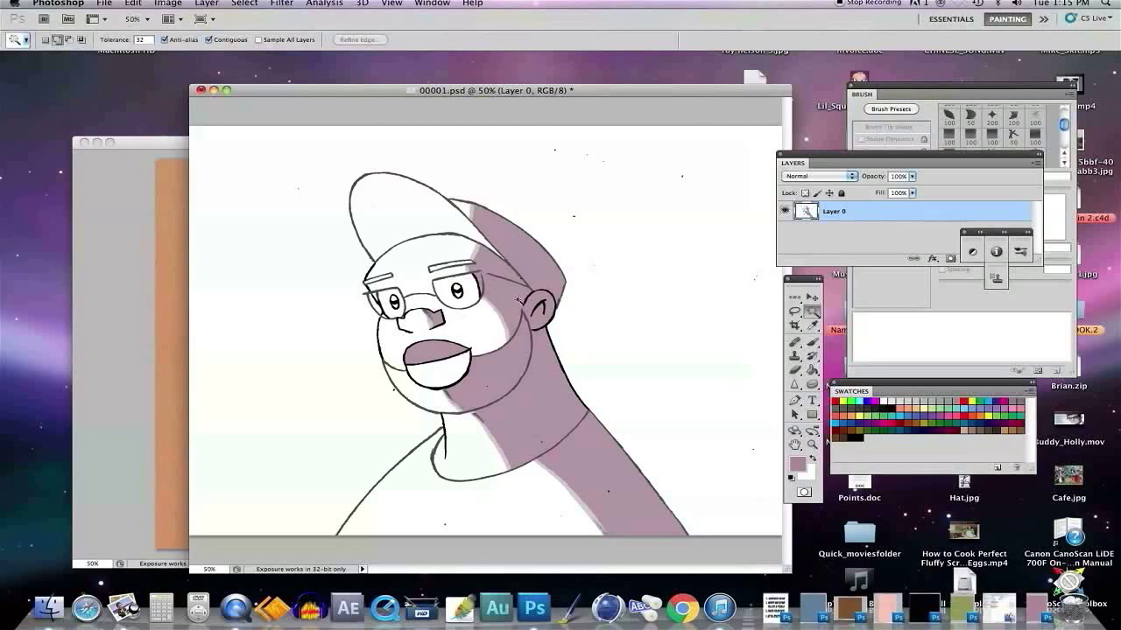
Step: Magic-wand the forehead plus neck and shoulder skin, then glance at Instructions.psd
{"action": "left_click", "coordinate": [444, 243]}
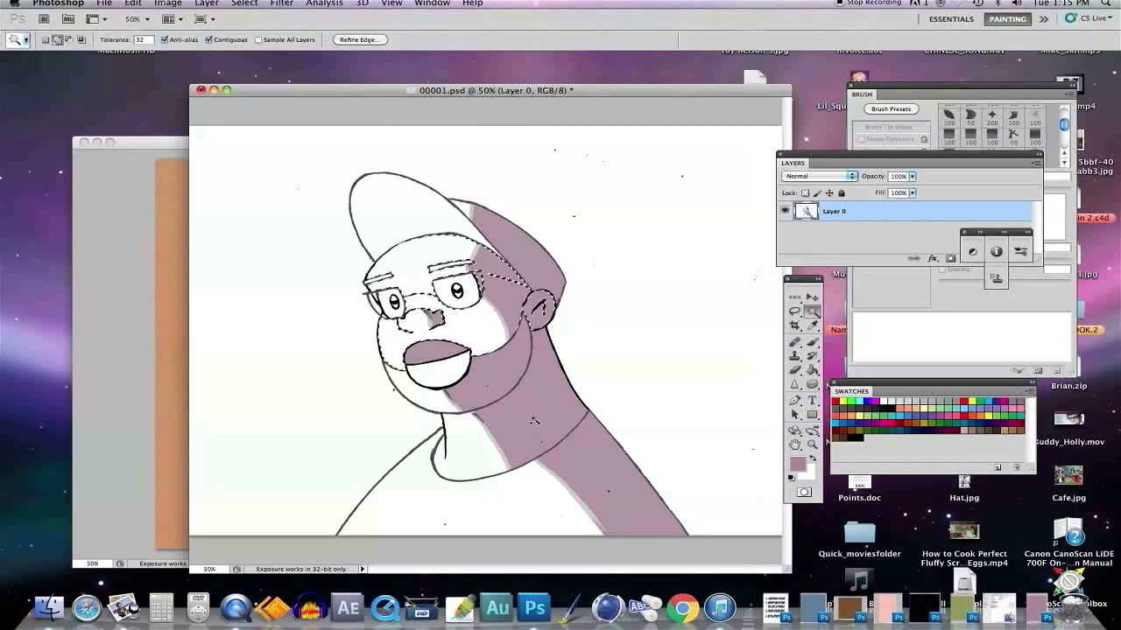
{"action": "left_click", "coordinate": [483, 426], "text": "shift"}
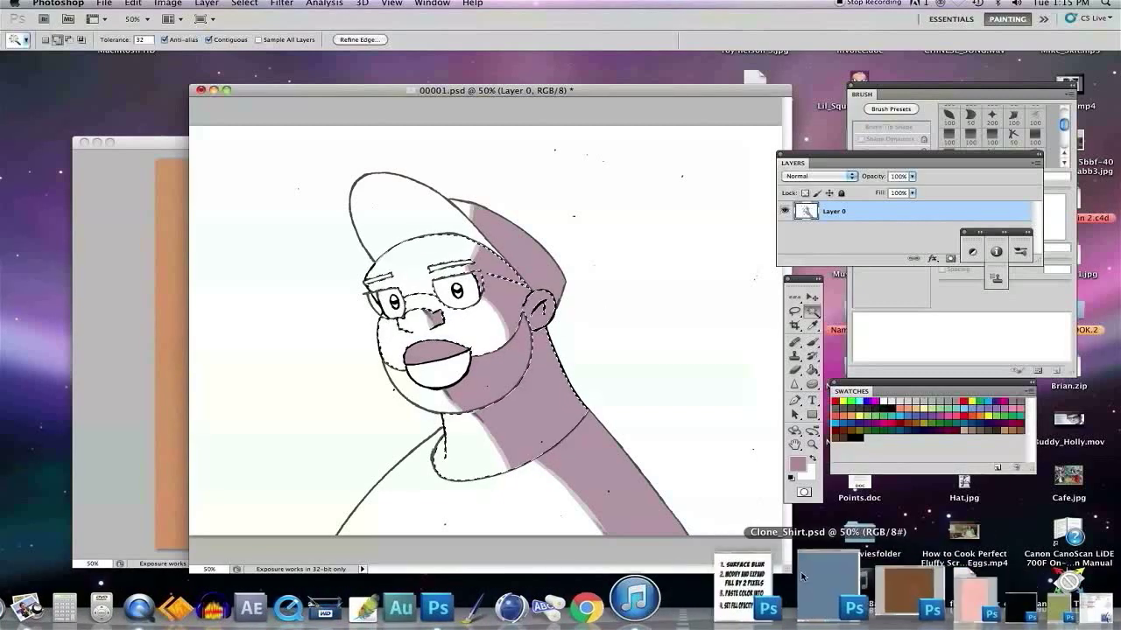
{"action": "left_click", "coordinate": [775, 607]}
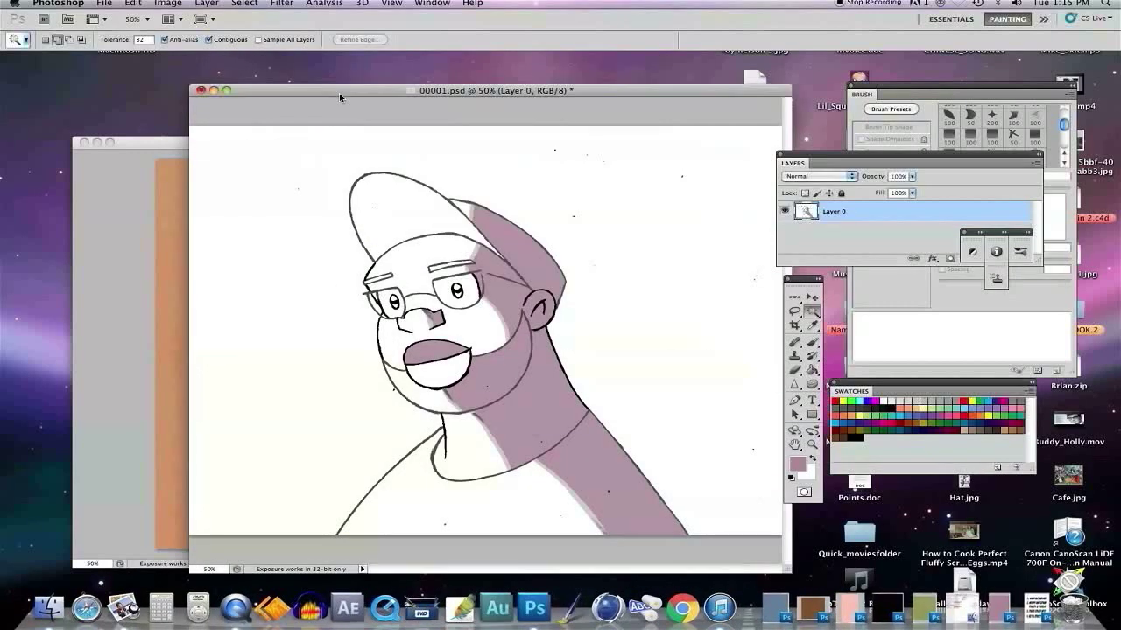
Step: Paste the skin texture into the face, ears and neck selection as masked Layer 1
{"action": "left_click_drag", "start_coordinate": [332, 89], "coordinate": [349, 86]}
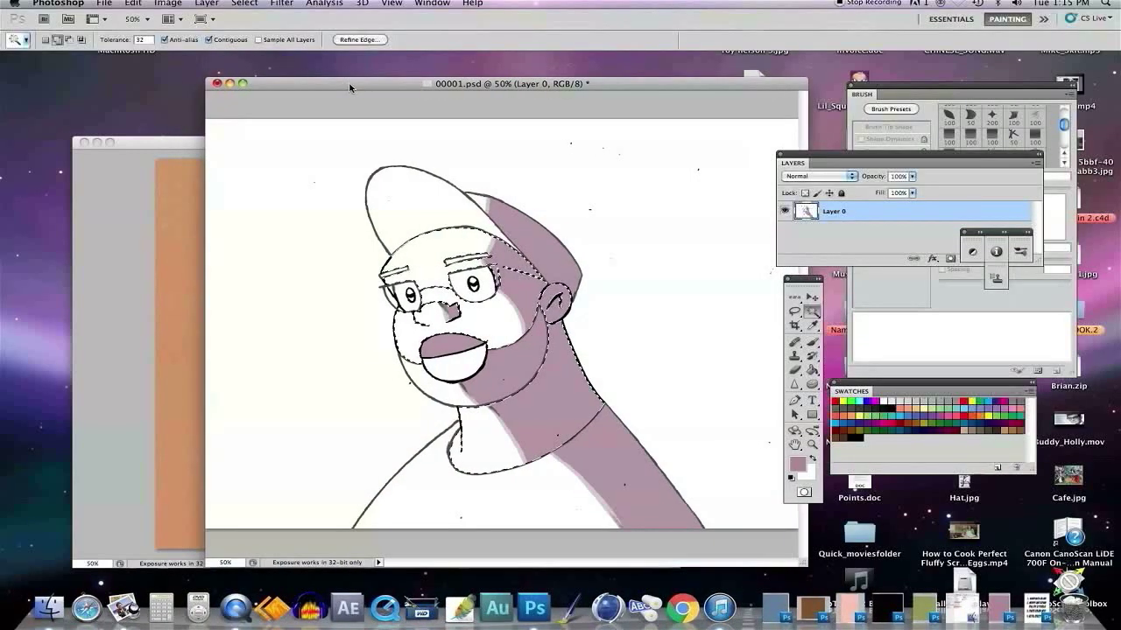
{"action": "left_click", "coordinate": [179, 143]}
{"action": "left_click", "coordinate": [388, 116]}
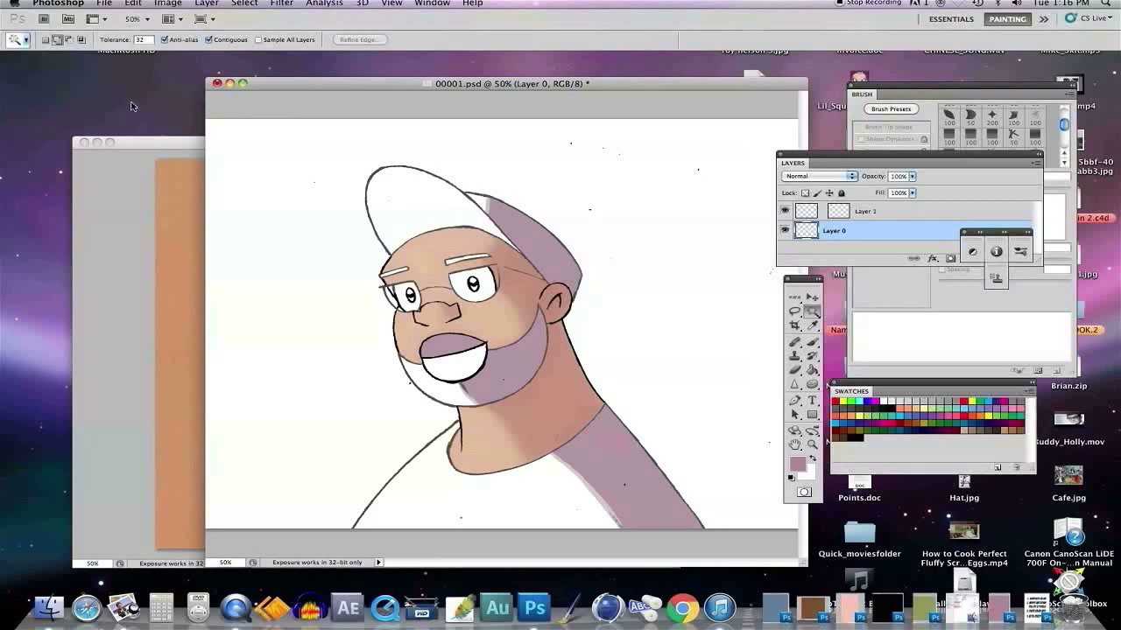
{"action": "left_click", "coordinate": [145, 141]}
{"action": "left_click", "coordinate": [97, 142]}
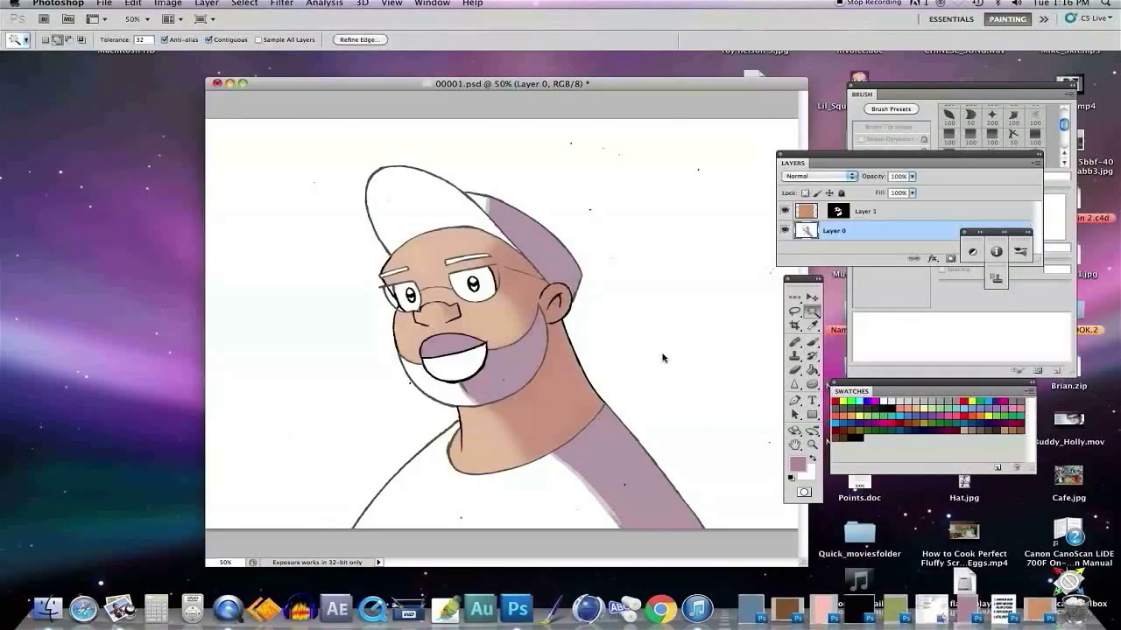
Step: Select the white and shaded shirt areas and fill them with the blue Clone_Shirt.psd texture
{"action": "left_click", "coordinate": [750, 609]}
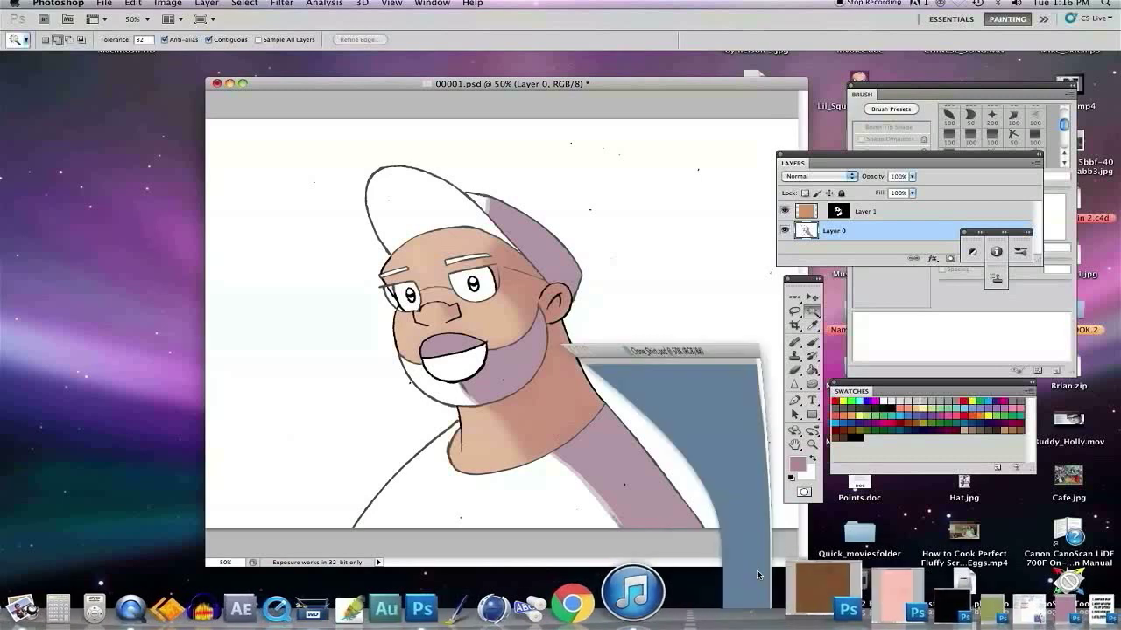
{"action": "left_click", "coordinate": [647, 274]}
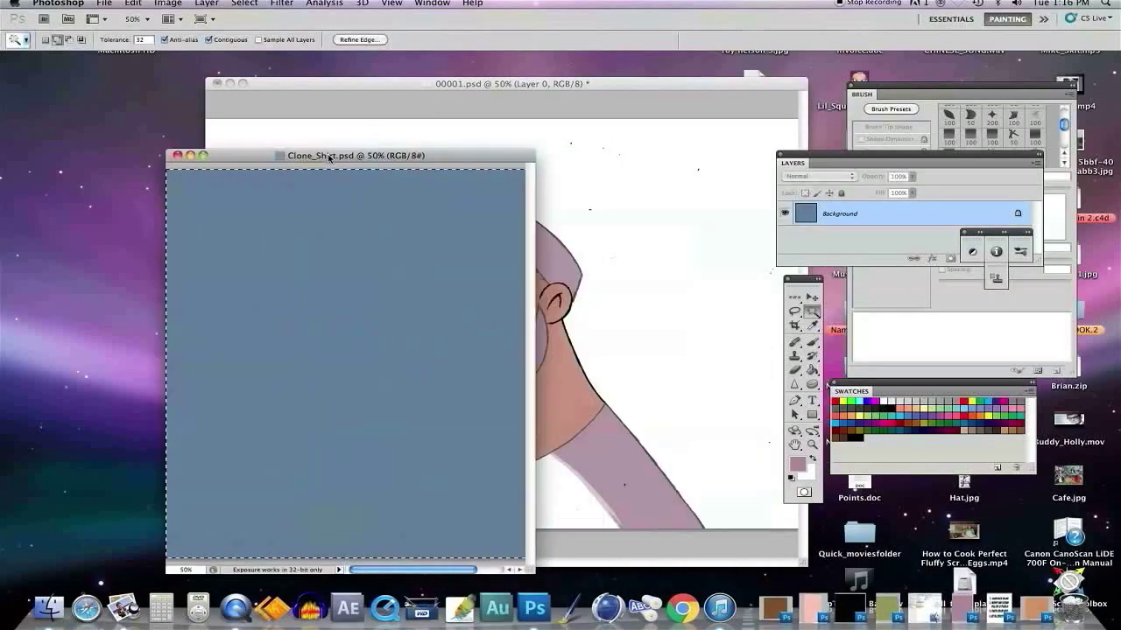
{"action": "left_click_drag", "start_coordinate": [540, 155], "coordinate": [275, 156]}
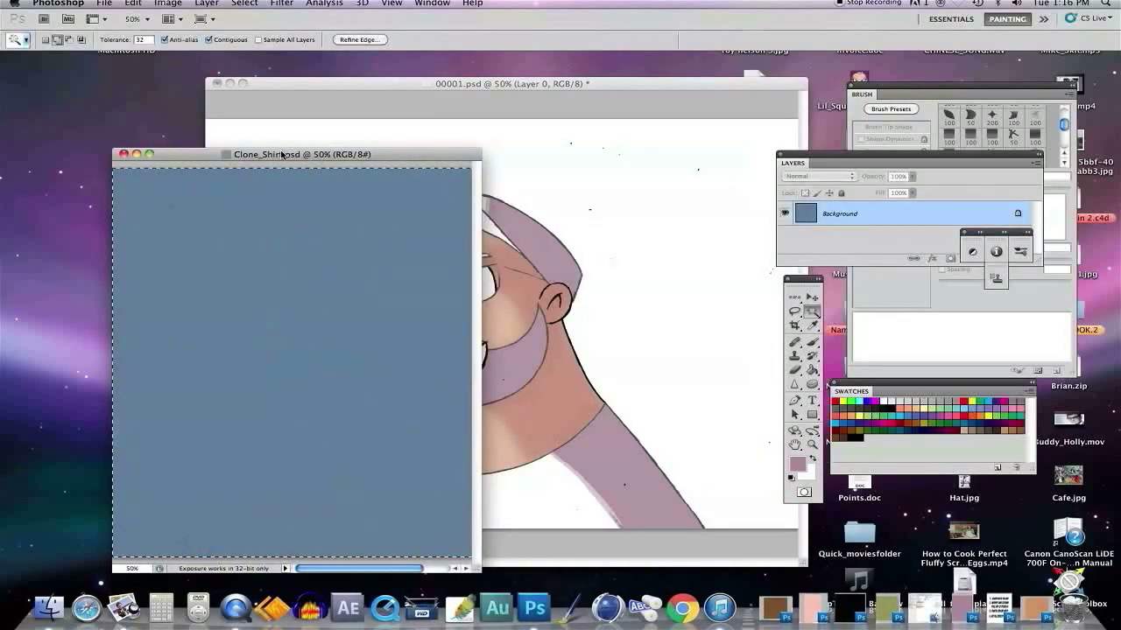
{"action": "left_click", "coordinate": [373, 83]}
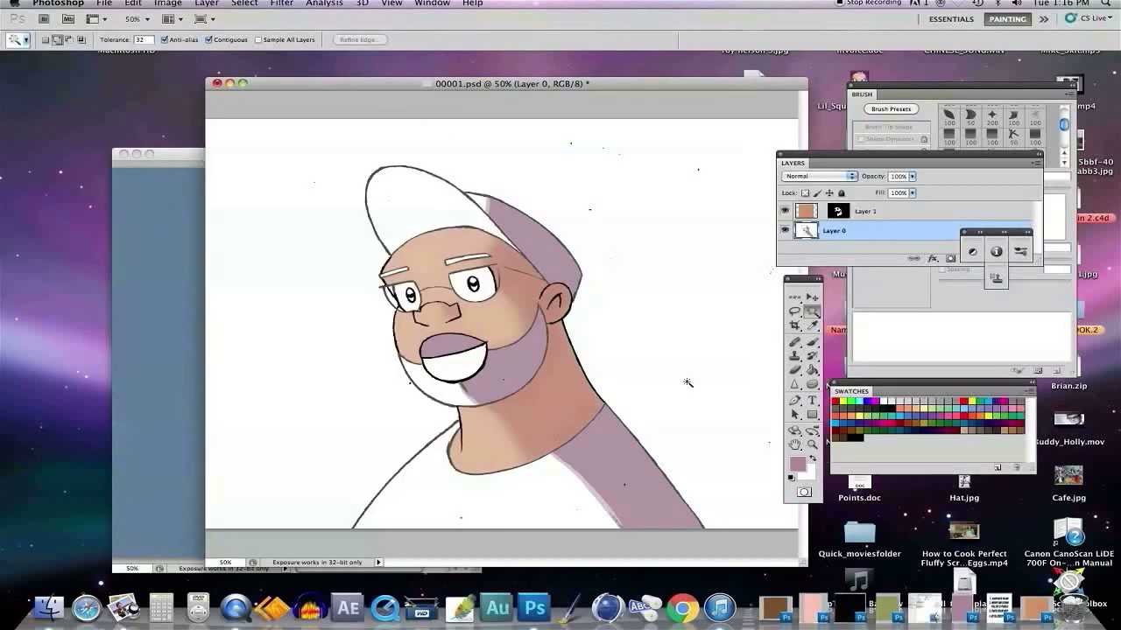
{"action": "left_click", "coordinate": [572, 496]}
{"action": "left_click", "coordinate": [600, 482], "text": "shift"}
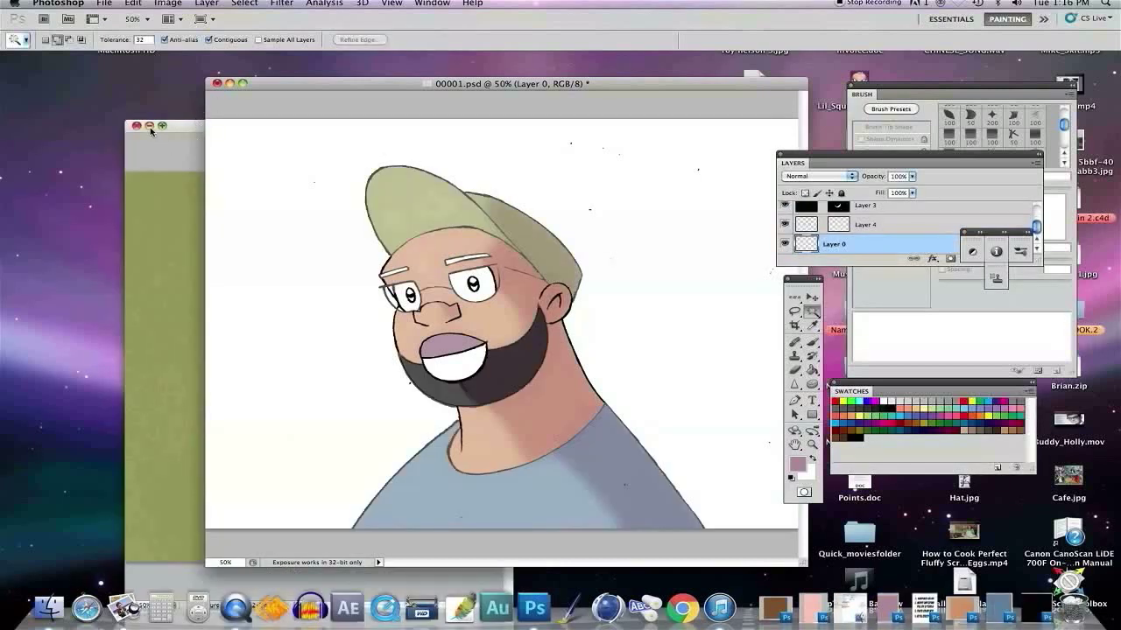
{"action": "left_click", "coordinate": [150, 125]}
{"action": "left_click", "coordinate": [792, 599]}
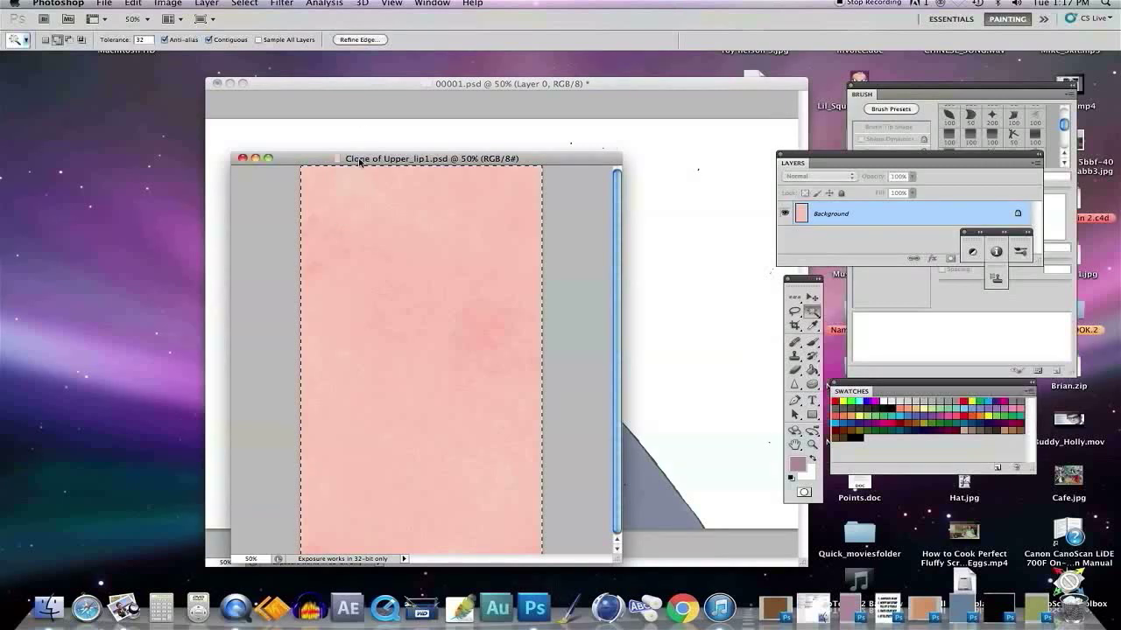
Step: Apply the pink lip texture and place the brown texture document beside the drawing
{"action": "left_click", "coordinate": [349, 88]}
{"action": "left_click", "coordinate": [139, 162]}
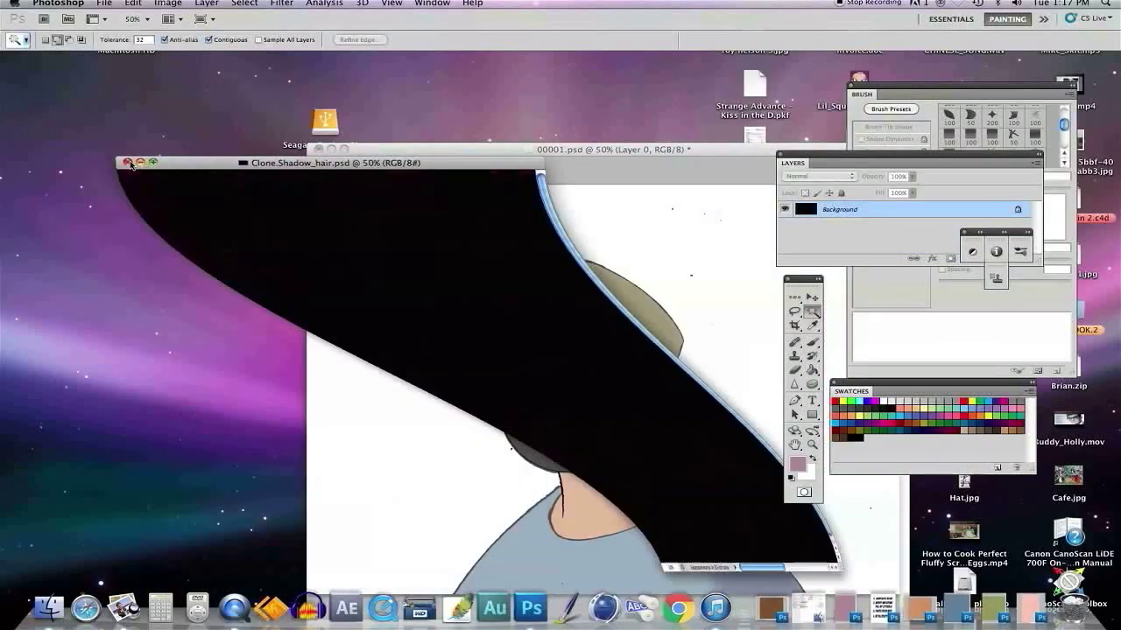
{"action": "left_click", "coordinate": [917, 620]}
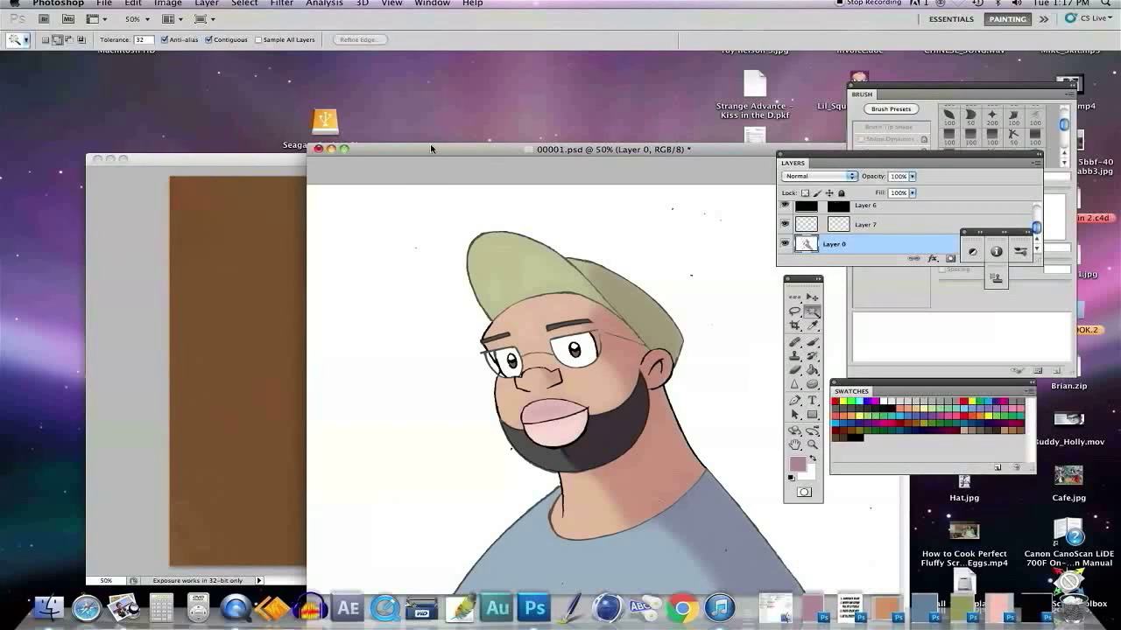
{"action": "left_click_drag", "start_coordinate": [418, 151], "coordinate": [281, 104]}
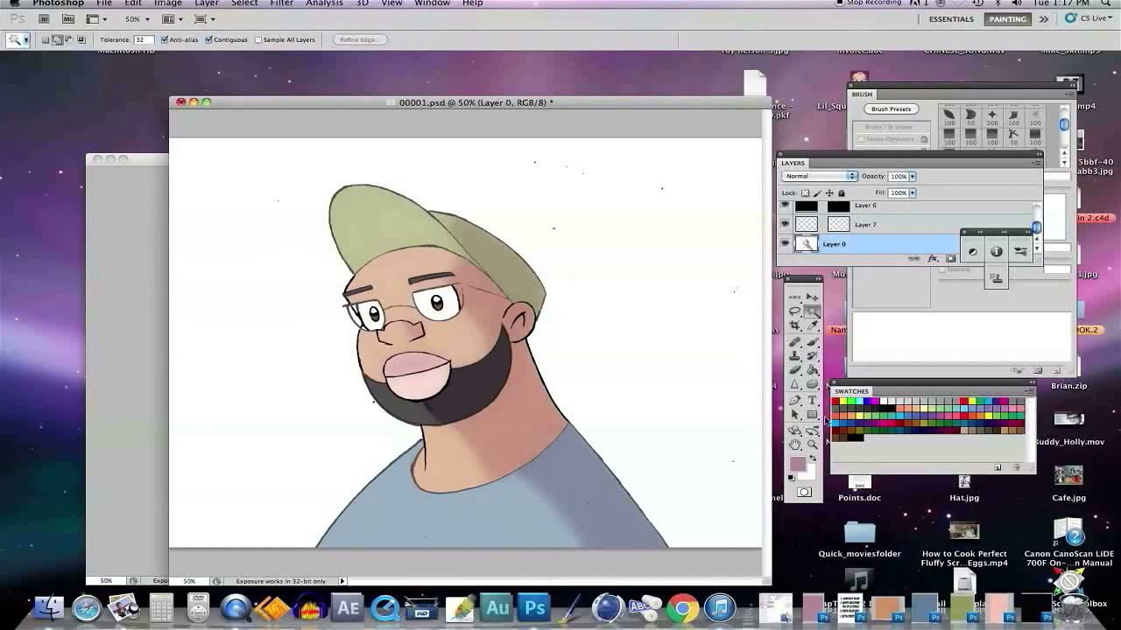
Step: Sample the cheek's skin tone with the Eyedropper and confirm it in the Color Picker
{"action": "left_click", "coordinate": [812, 325]}
{"action": "left_click", "coordinate": [567, 481]}
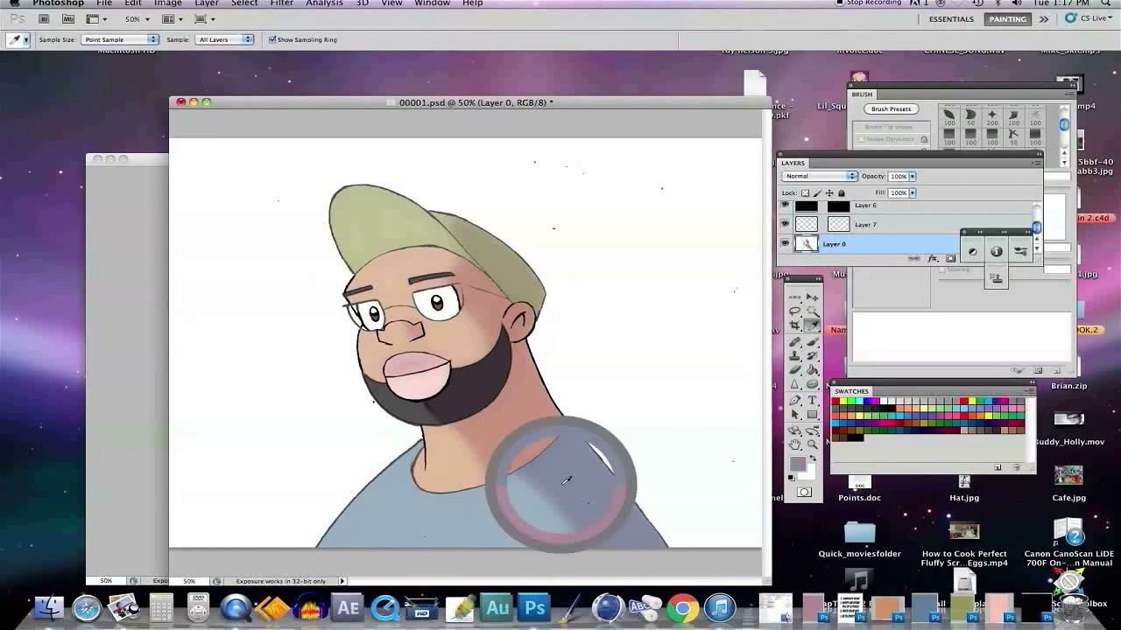
{"action": "left_click", "coordinate": [514, 375]}
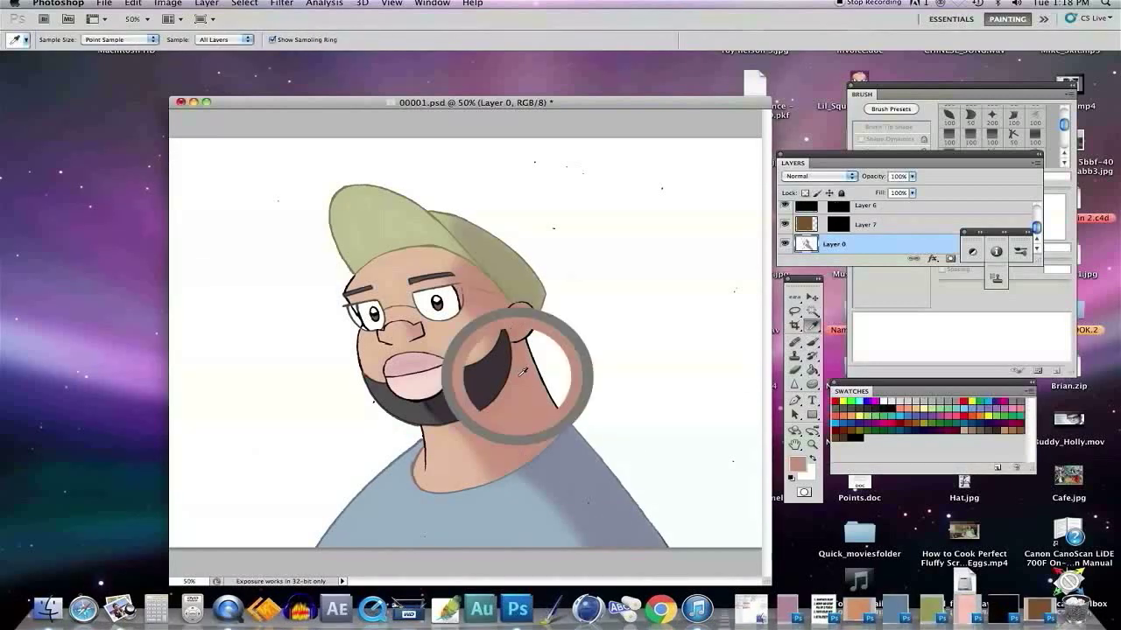
{"action": "left_click", "coordinate": [798, 464]}
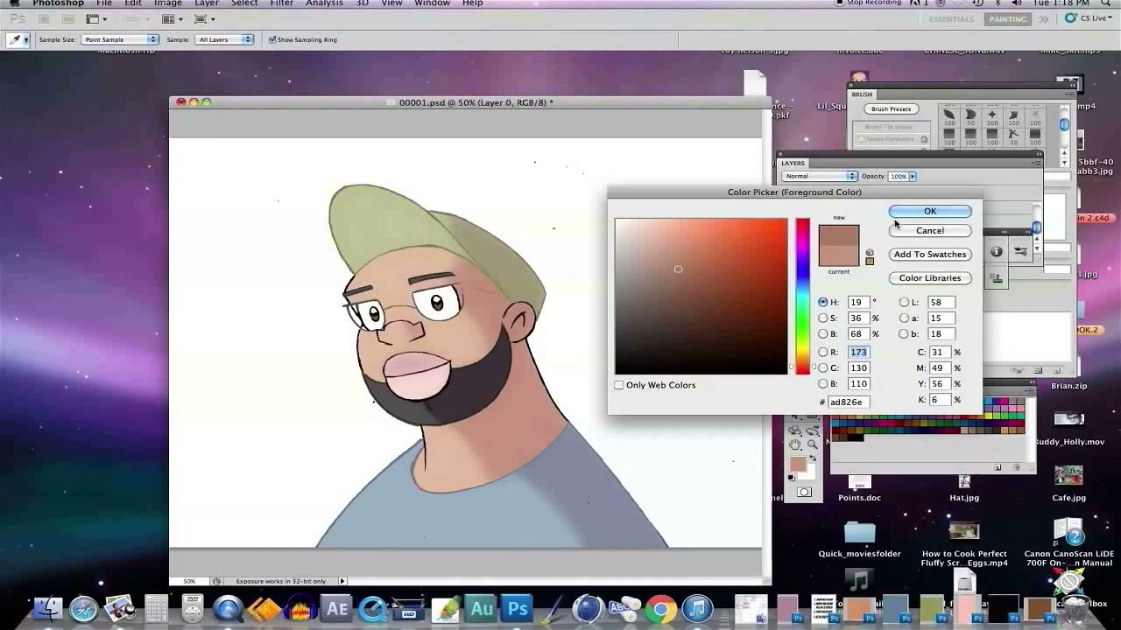
{"action": "left_click", "coordinate": [911, 213]}
Step: Paint-bucket skin tone into the ear, neck, nose, cheek, glasses-rim and lip gaps
{"action": "left_click", "coordinate": [812, 369]}
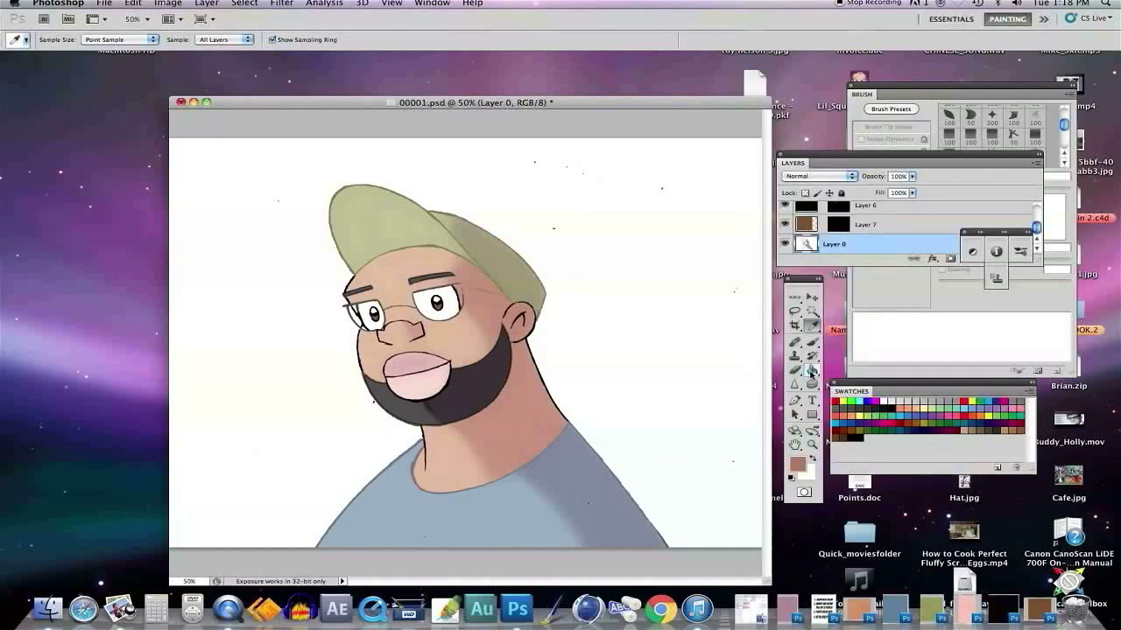
{"action": "left_click", "coordinate": [526, 348]}
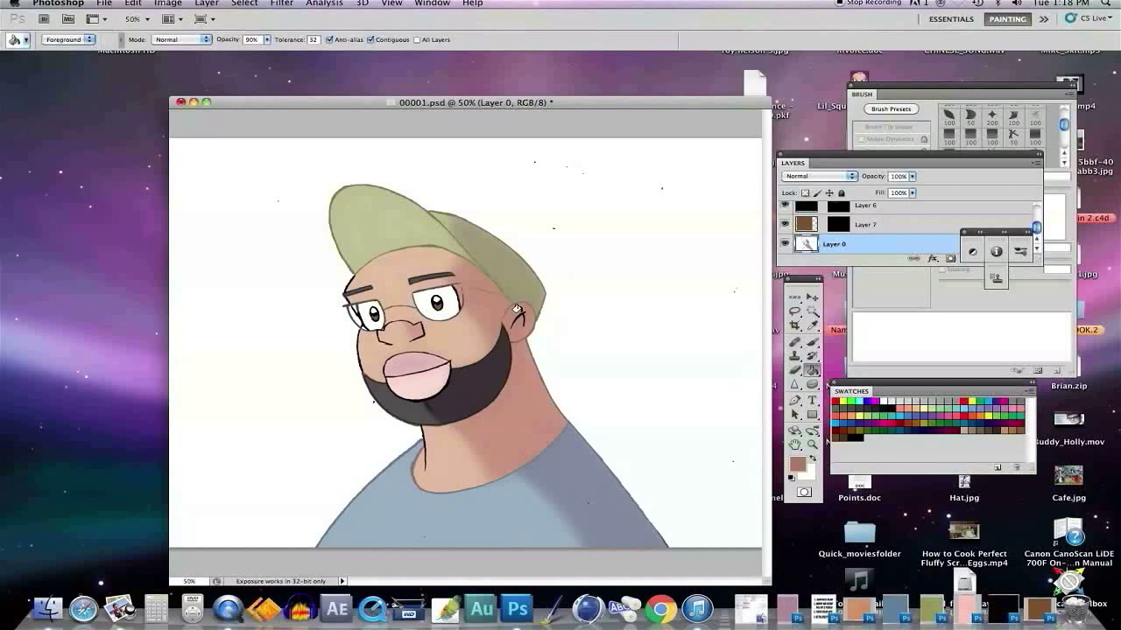
{"action": "left_click", "coordinate": [415, 324]}
{"action": "left_click", "coordinate": [351, 336]}
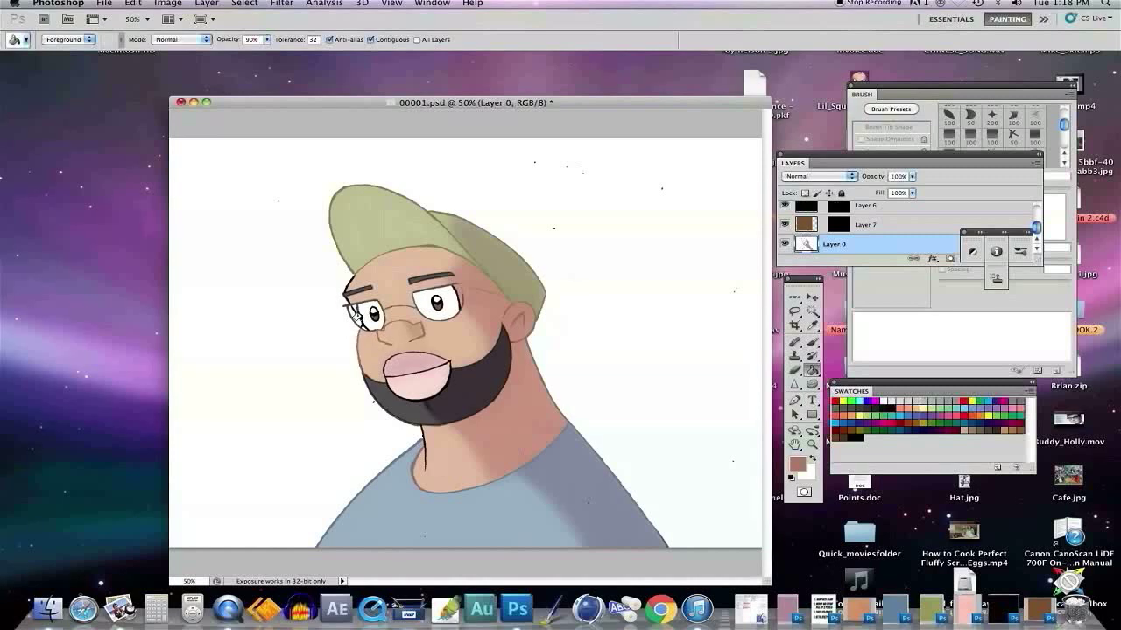
{"action": "left_click", "coordinate": [354, 314]}
{"action": "left_click", "coordinate": [342, 282]}
{"action": "left_click", "coordinate": [336, 292]}
{"action": "left_click", "coordinate": [446, 359]}
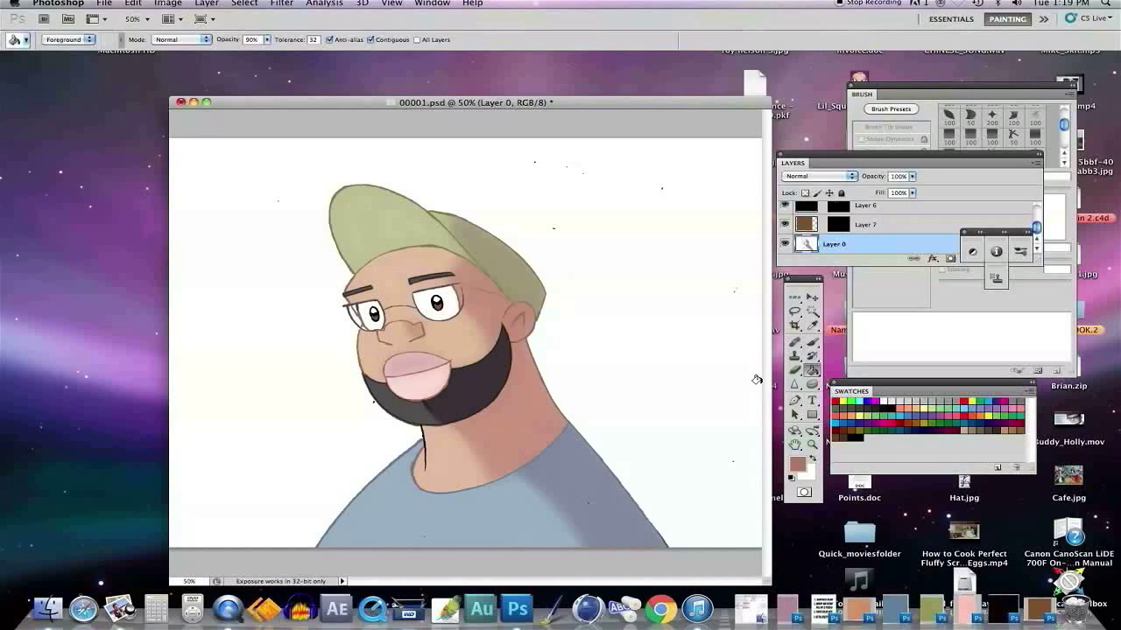
Step: Add the tan skin texture as Layer 8 and fill the black neck line with skin colour
{"action": "left_click", "coordinate": [901, 604]}
{"action": "key", "text": "w"}
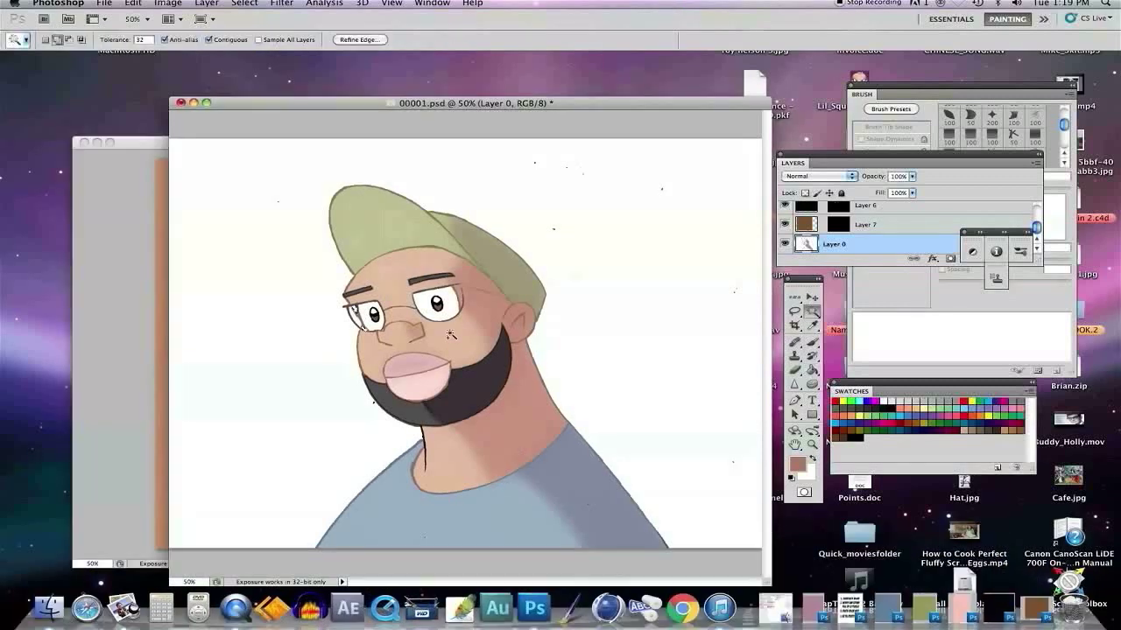
{"action": "key", "text": "ctrl+j"}
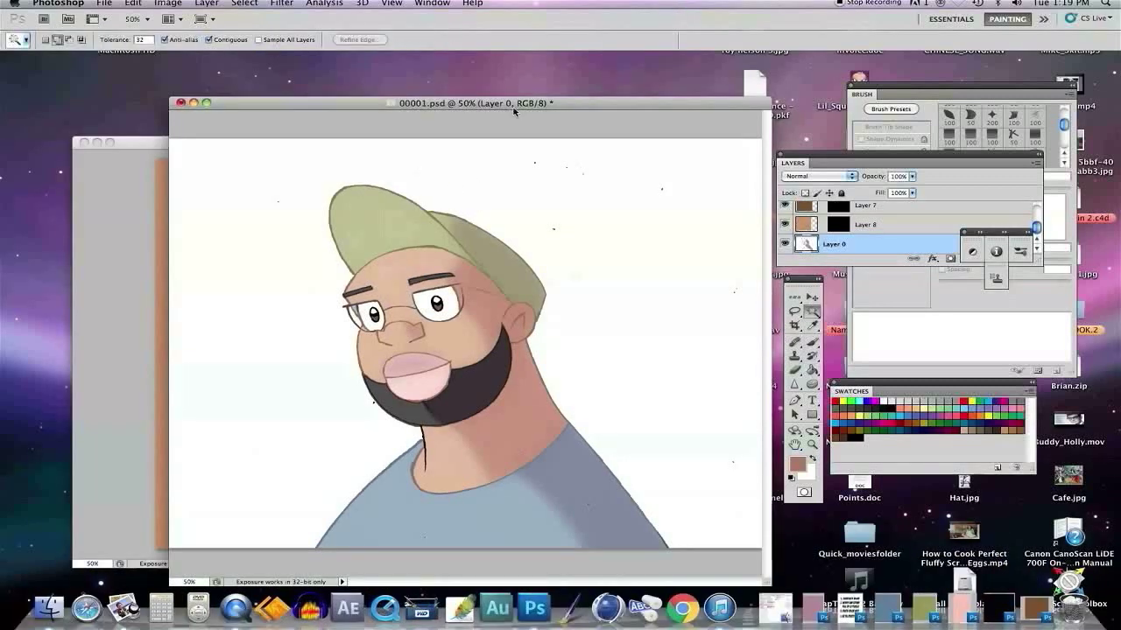
{"action": "left_click_drag", "start_coordinate": [368, 103], "coordinate": [352, 105]}
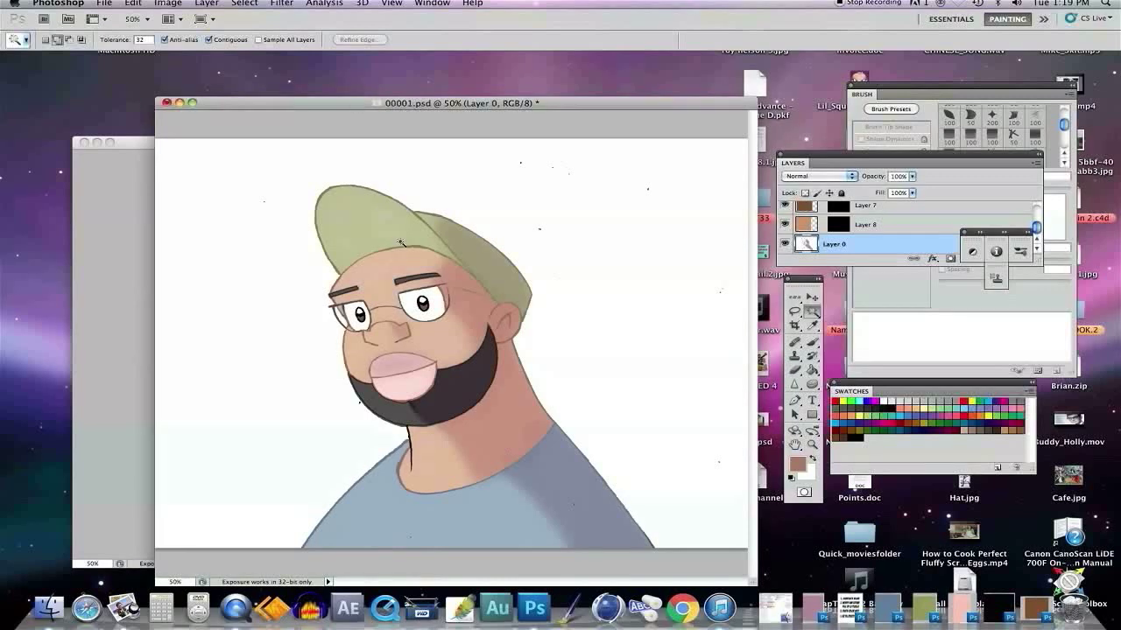
{"action": "left_click", "coordinate": [811, 370]}
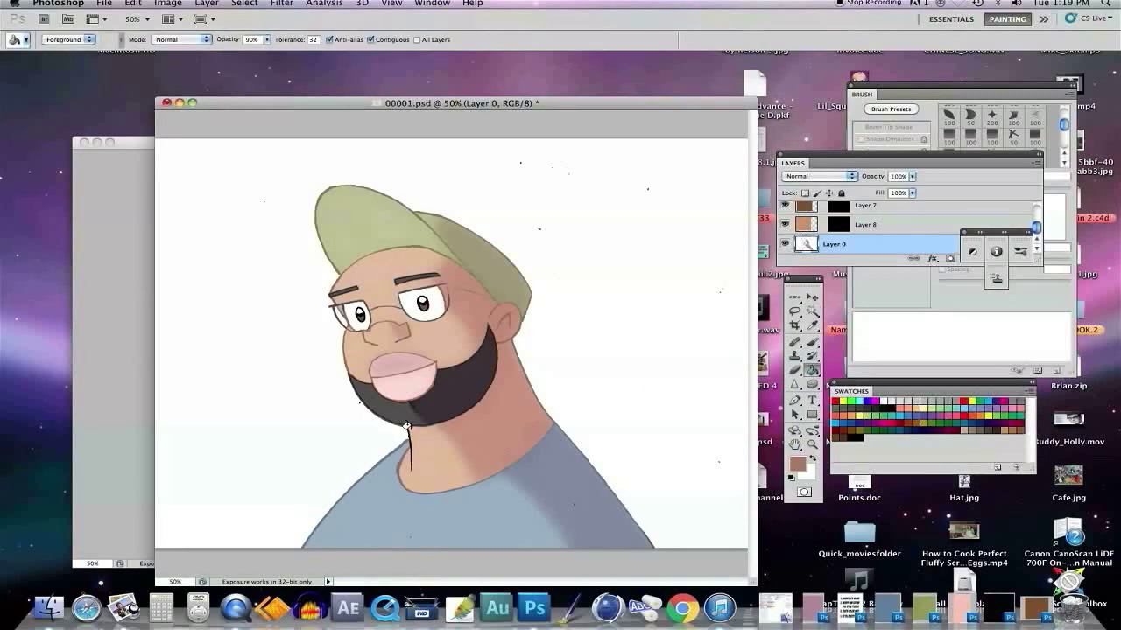
{"action": "left_click", "coordinate": [406, 433]}
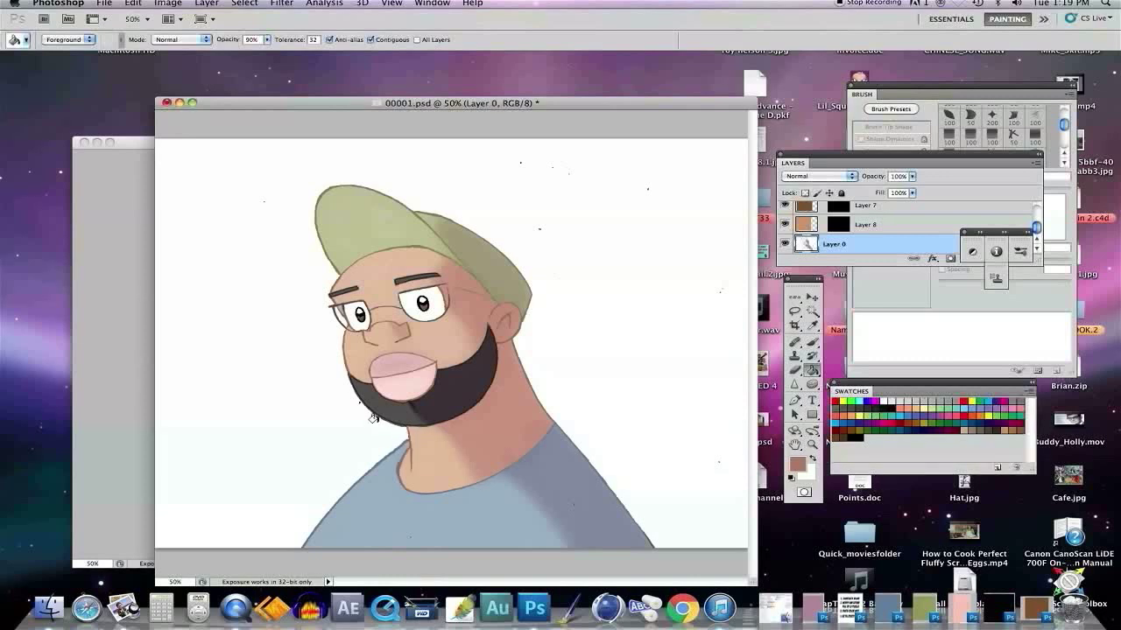
{"action": "left_click", "coordinate": [407, 436]}
Step: Merge the visible texture layers into Layer 0 with Ctrl+Shift+E
{"action": "key", "text": "ctrl+shift+e"}
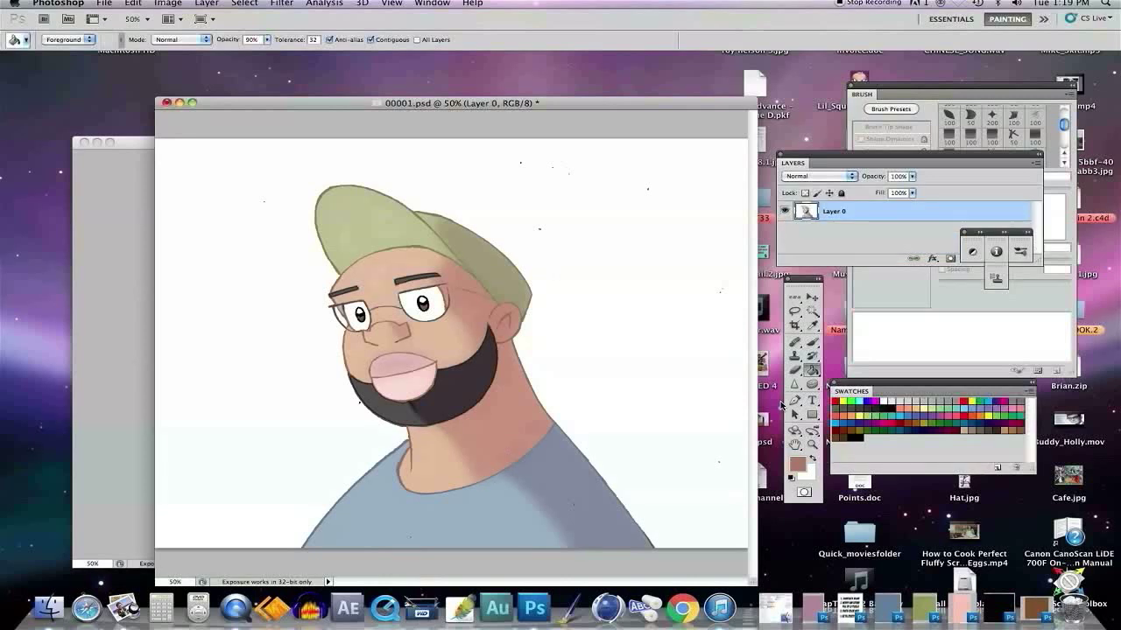